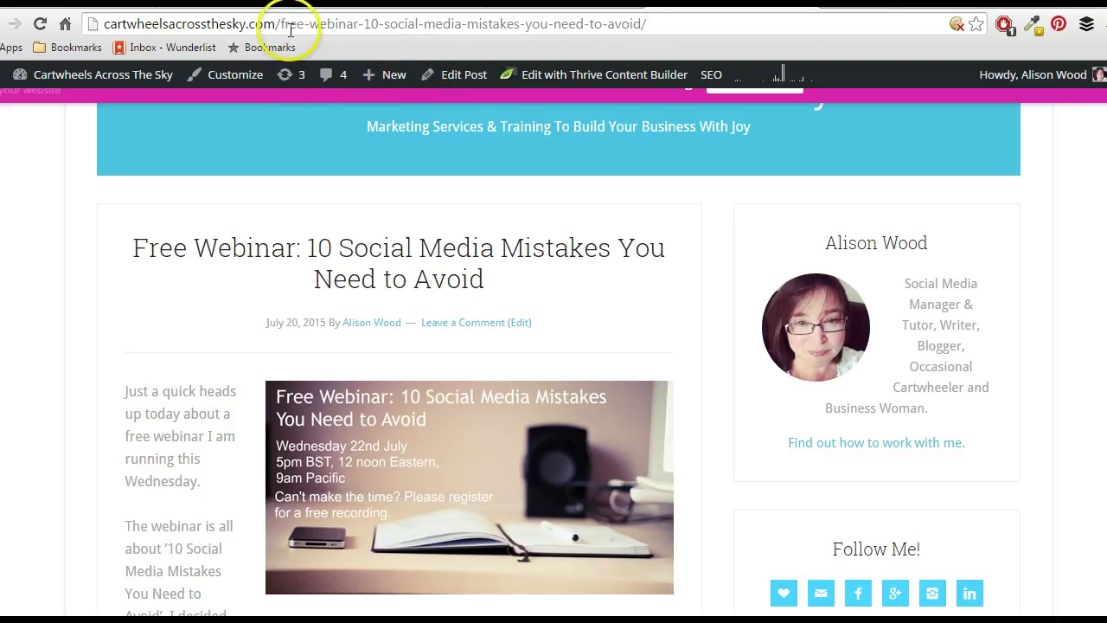
# Load the short link cartwheelsacrossthesky.com/webinar by replacing the post path with 'webinar'.
pyautogui.click(265, 26)
pyautogui.click(277, 23)
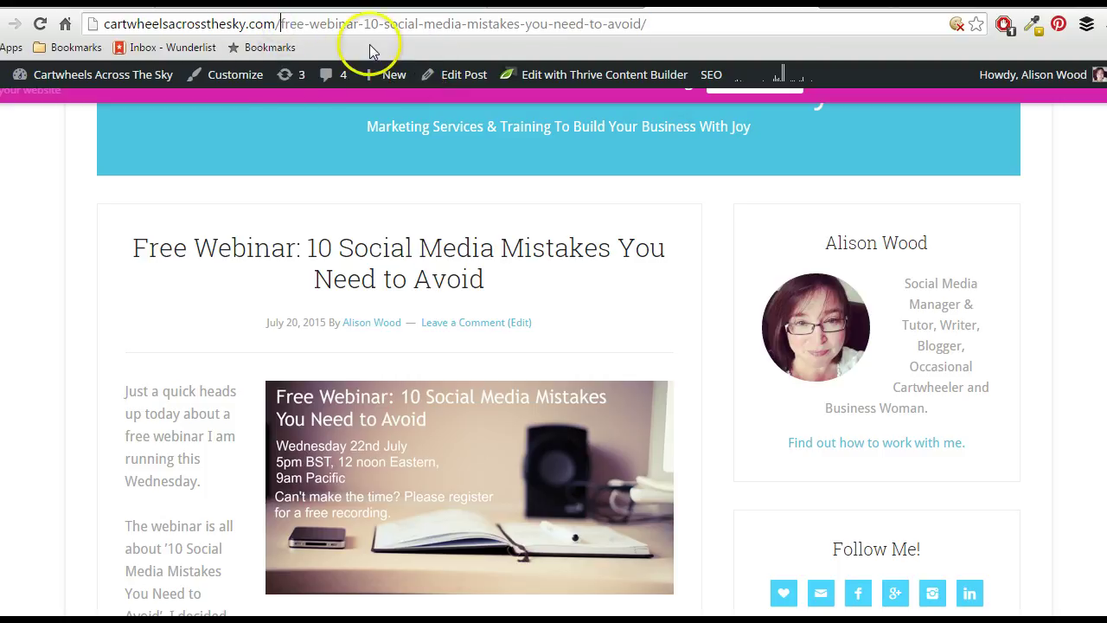
pyautogui.press('Delete')
pyautogui.press('Delete')
pyautogui.press('Delete')
pyautogui.press('Delete')
pyautogui.press('Delete')
pyautogui.press('Delete')
pyautogui.press('Delete')
pyautogui.press('Delete')
pyautogui.press('Delete')
pyautogui.press('Delete')
pyautogui.press('Delete')
pyautogui.press('Delete')
pyautogui.press('Delete')
pyautogui.press('Delete')
pyautogui.press('Delete')
pyautogui.press('Delete')
pyautogui.press('Delete')
pyautogui.press('Delete')
pyautogui.press('Delete')
pyautogui.press('Delete')
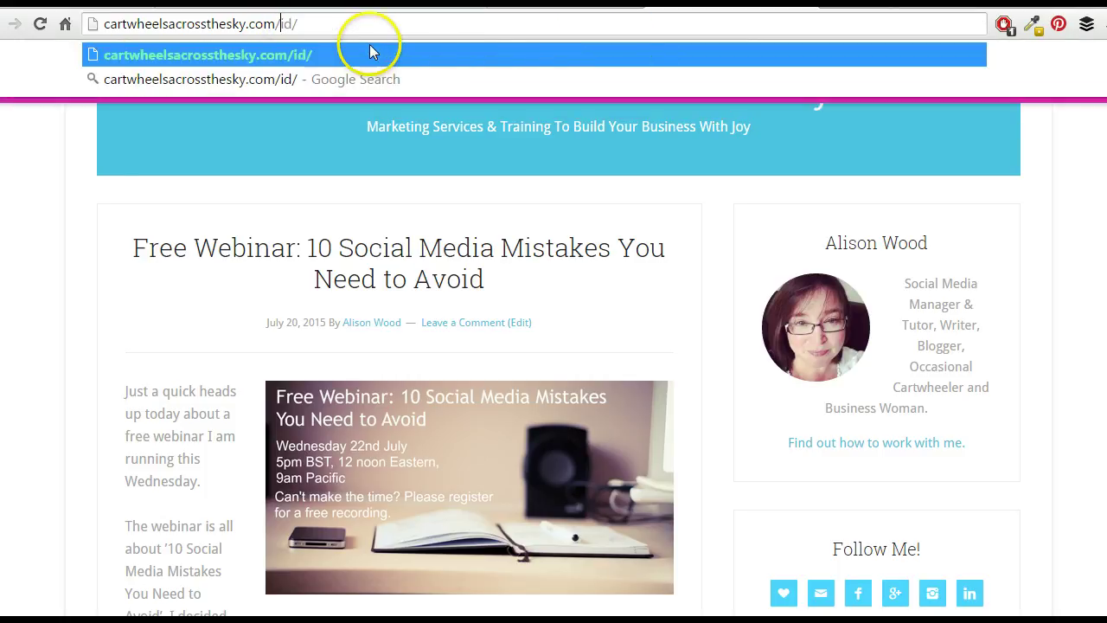
pyautogui.write('e')
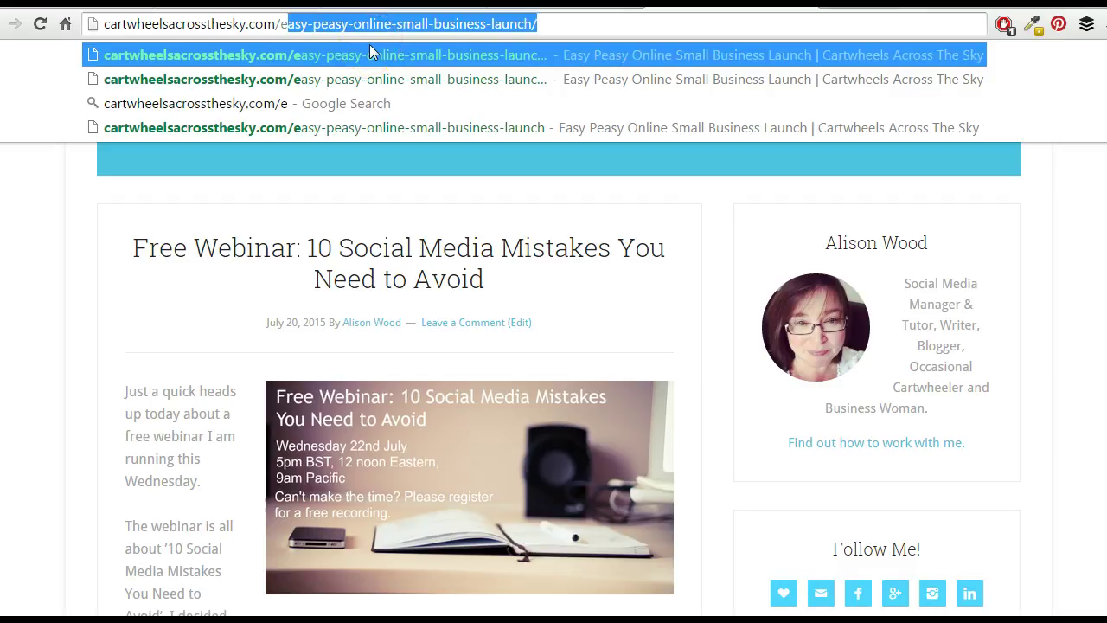
pyautogui.write('webinar')
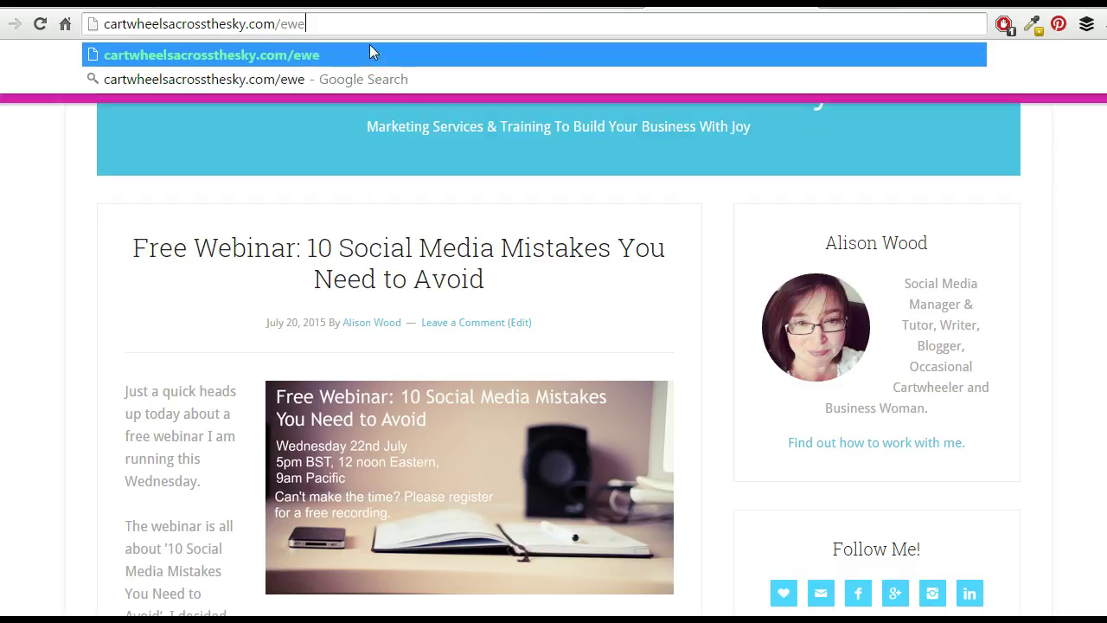
pyautogui.press('BackSpace')
pyautogui.press('BackSpace')
pyautogui.press('BackSpace')
pyautogui.press('BackSpace')
pyautogui.press('BackSpace')
pyautogui.press('BackSpace')
pyautogui.press('BackSpace')
pyautogui.press('BackSpace')
pyautogui.write('webinar')
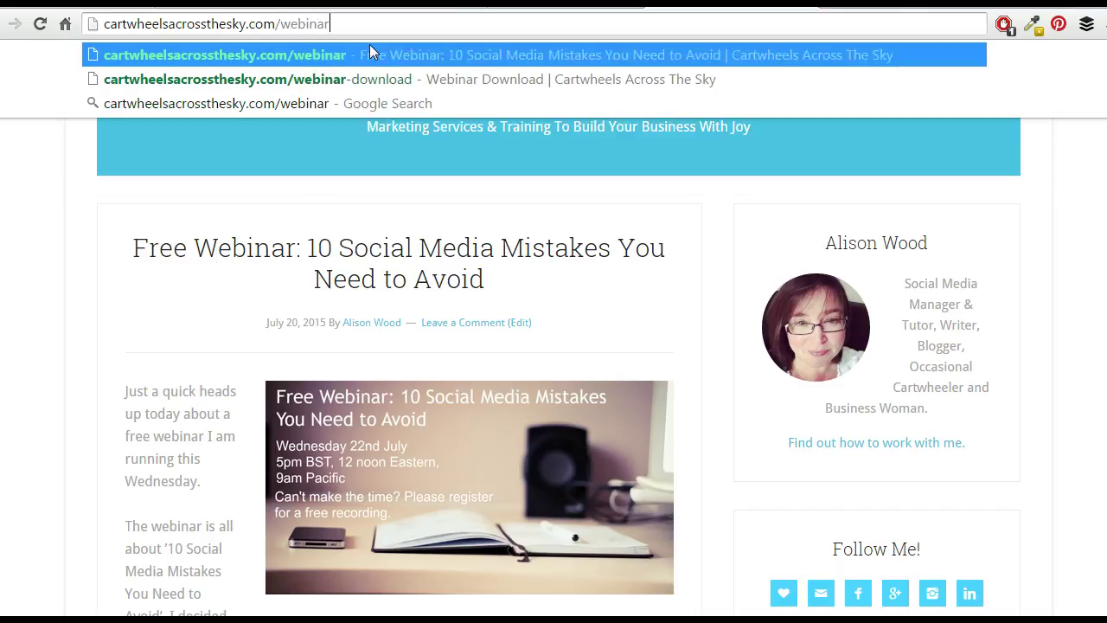
pyautogui.press('Return')
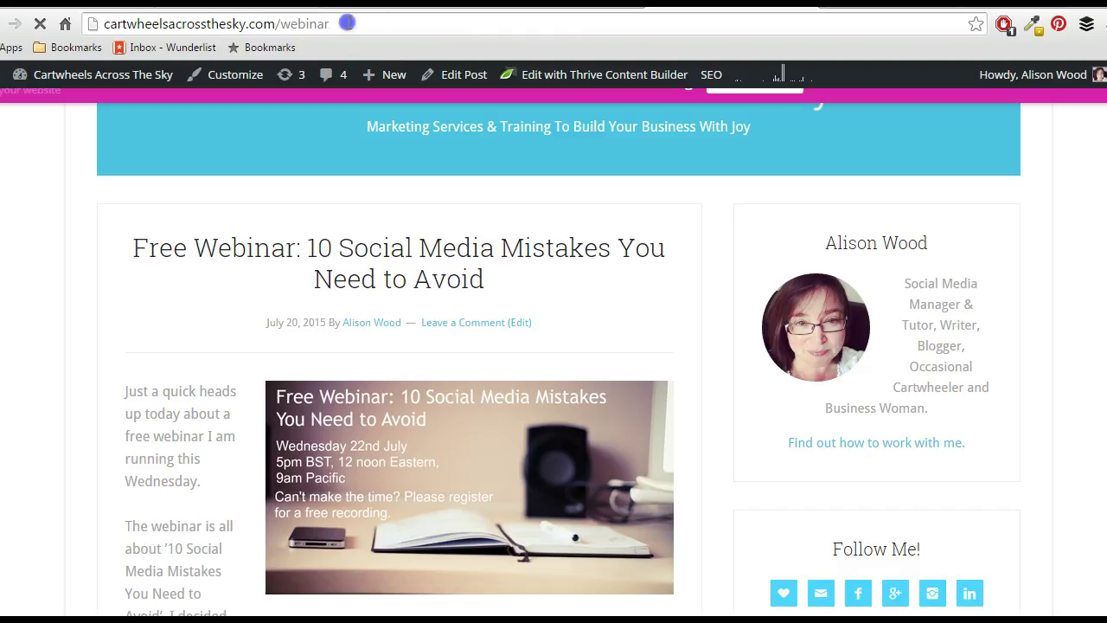
# Scroll through the Pretty Link Lite plugin page to review its description.
pyautogui.click(350, 24)
pyautogui.click(363, 26)
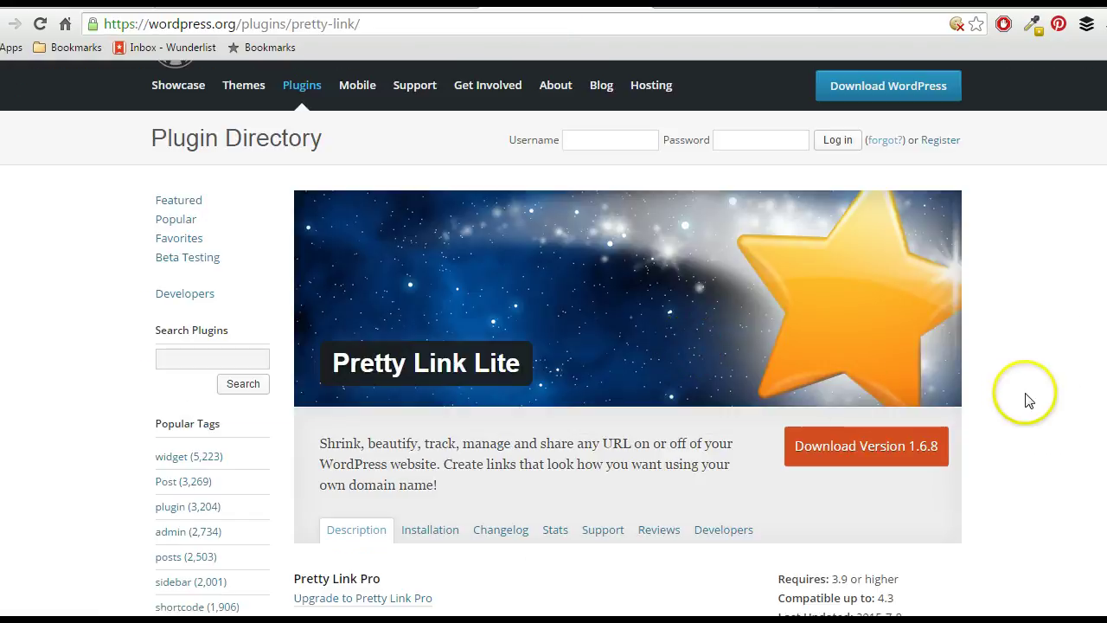
pyautogui.scroll(1, 1028, 400)
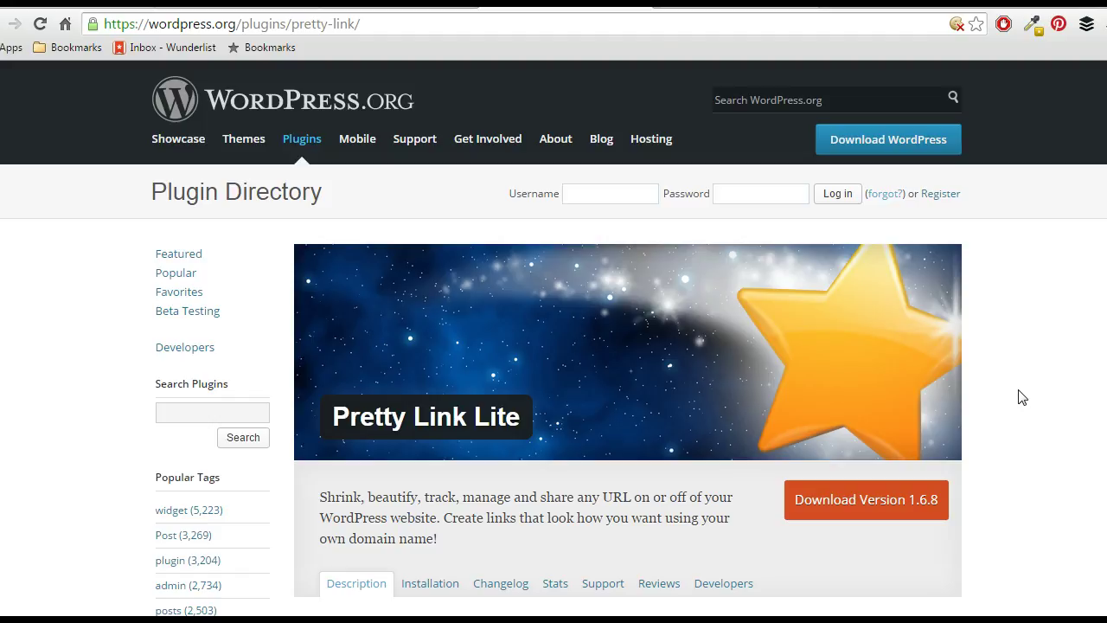
pyautogui.scroll(-3, 1021, 397)
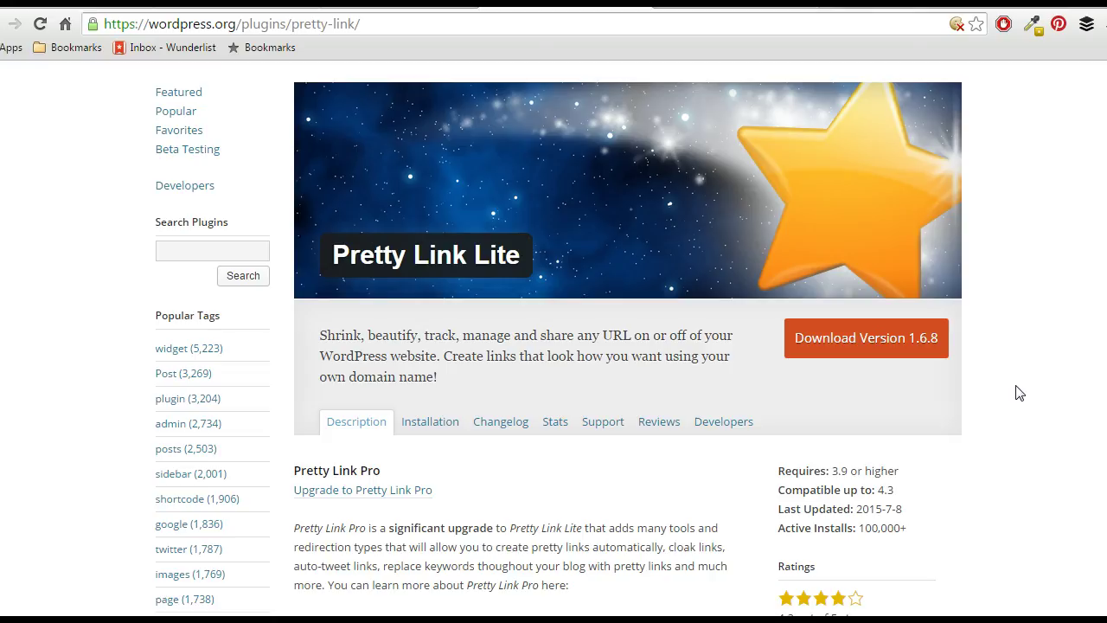
pyautogui.scroll(3, 1015, 390)
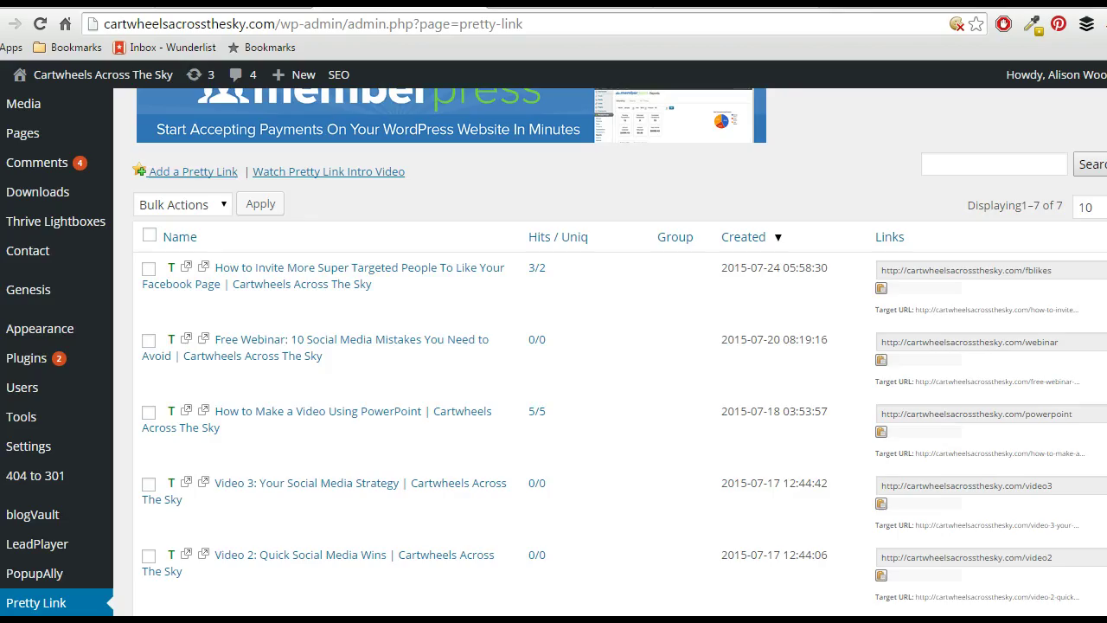
# Open the admin Dashboard, scroll down to the Pretty Link Quick Add box, then return to the webinar post page.
pyautogui.scroll(2, 420, 303)
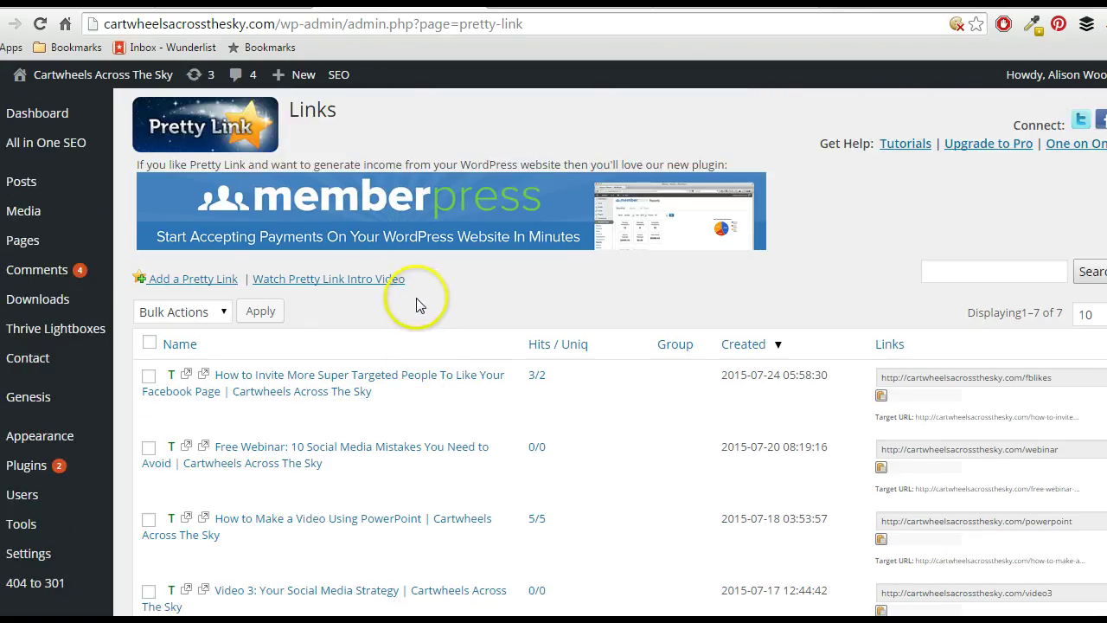
pyautogui.click(32, 121)
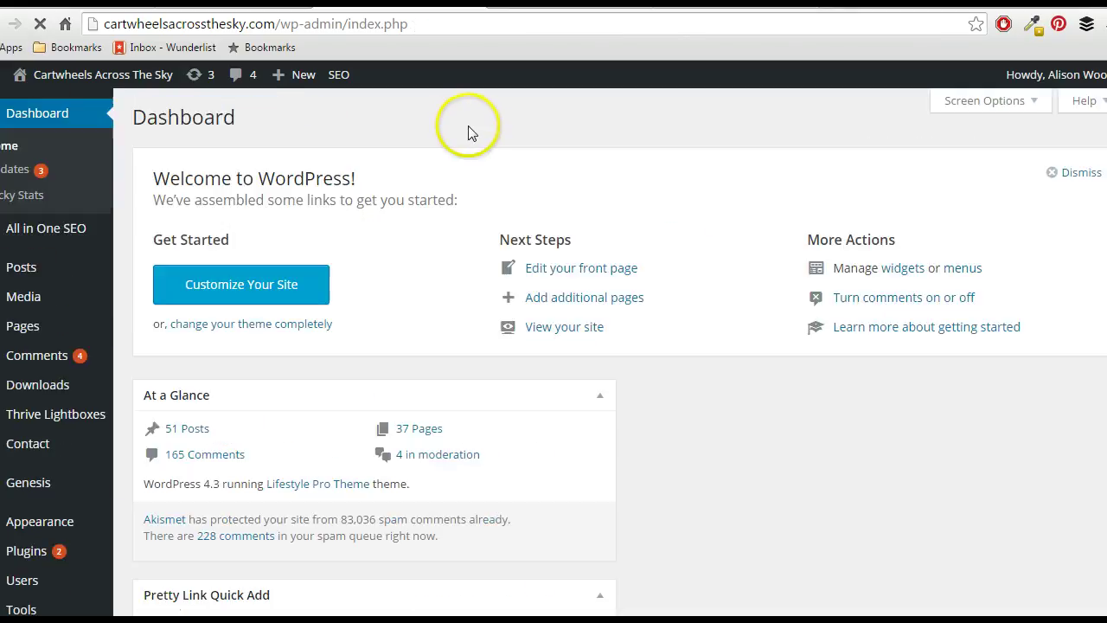
pyautogui.scroll(-2, 537, 419)
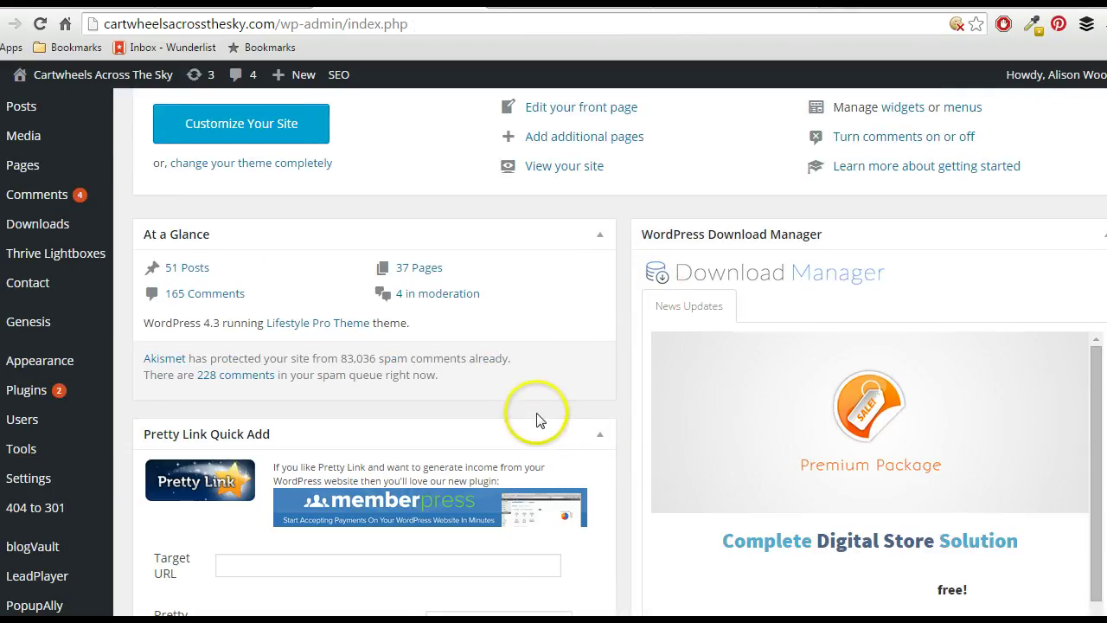
pyautogui.scroll(-2, 537, 420)
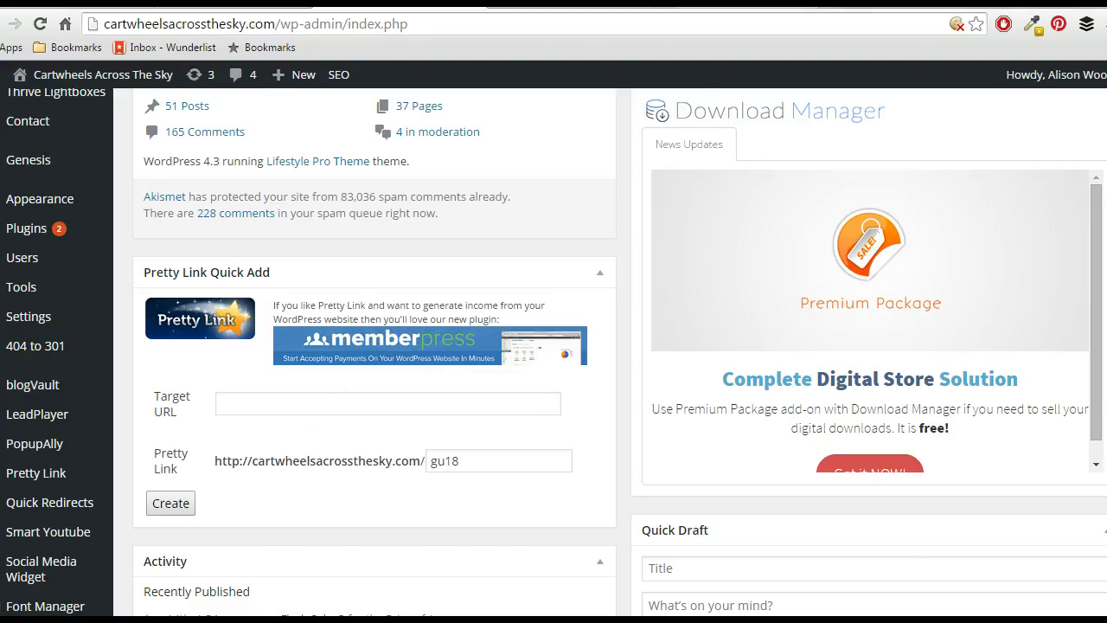
pyautogui.click(749, 5)
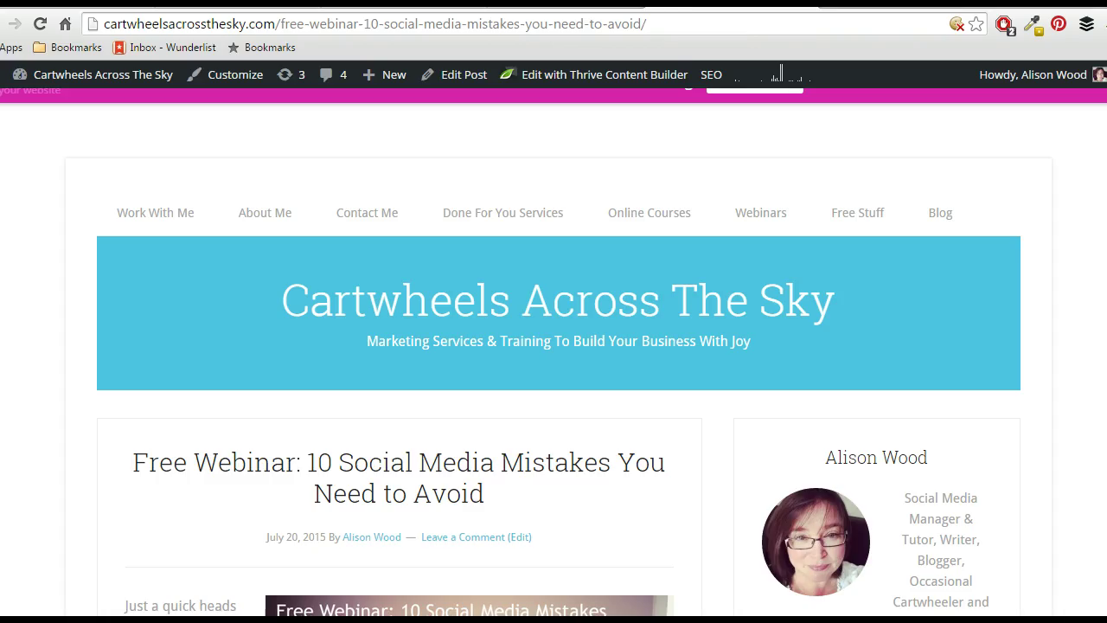
# Open the 'Fourteen Sites I Use Every Day and Highly Recommend' post from the Blog listing.
pyautogui.click(934, 213)
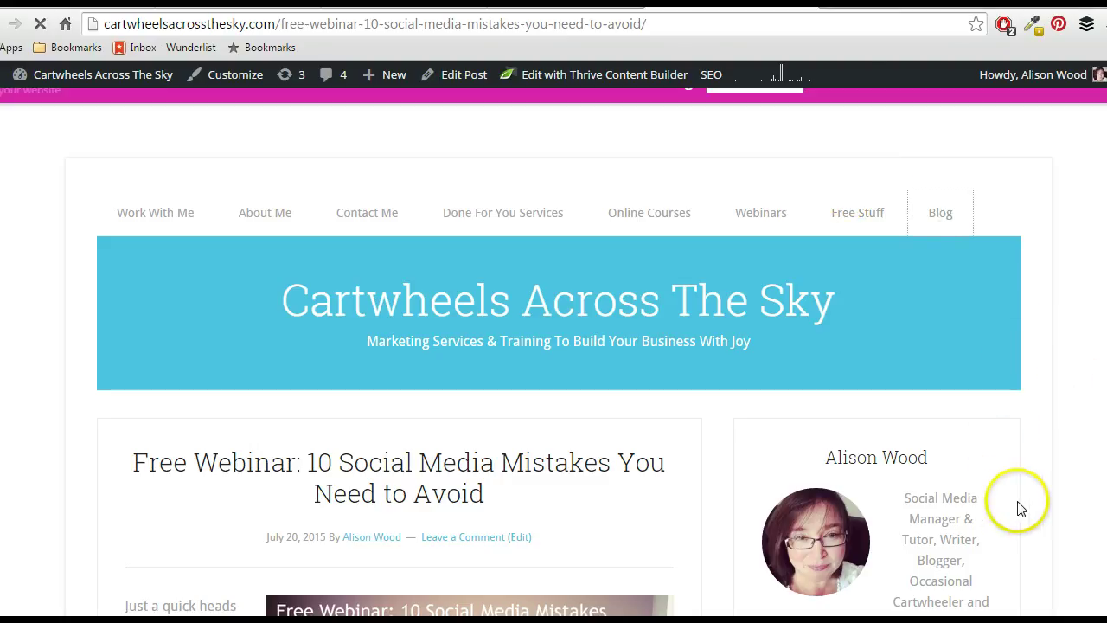
pyautogui.scroll(-10, 828, 453)
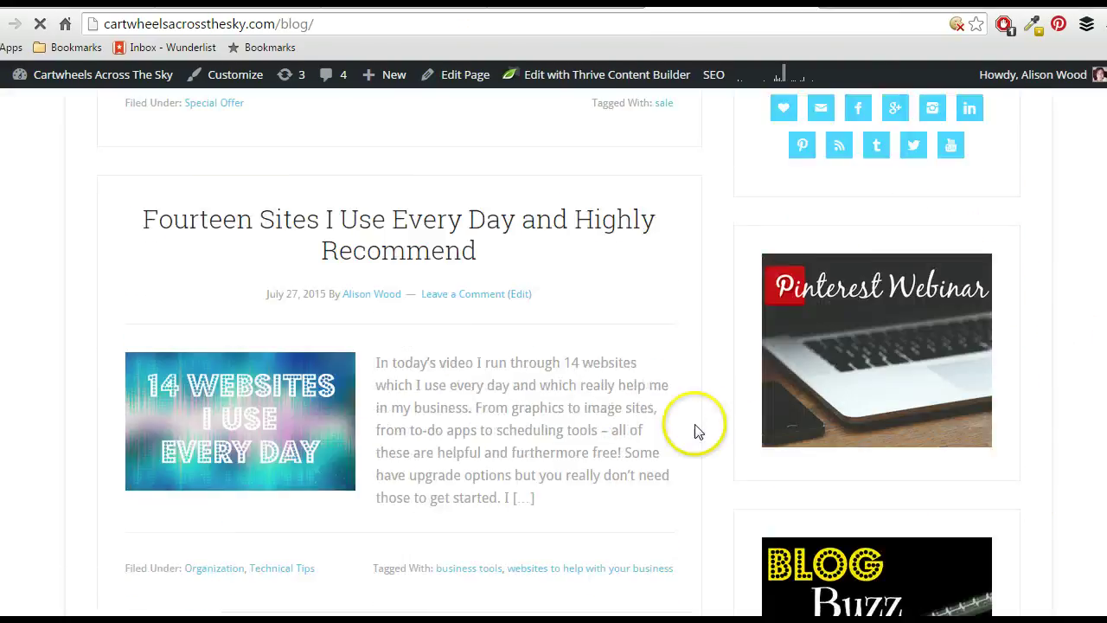
pyautogui.scroll(3, 597, 363)
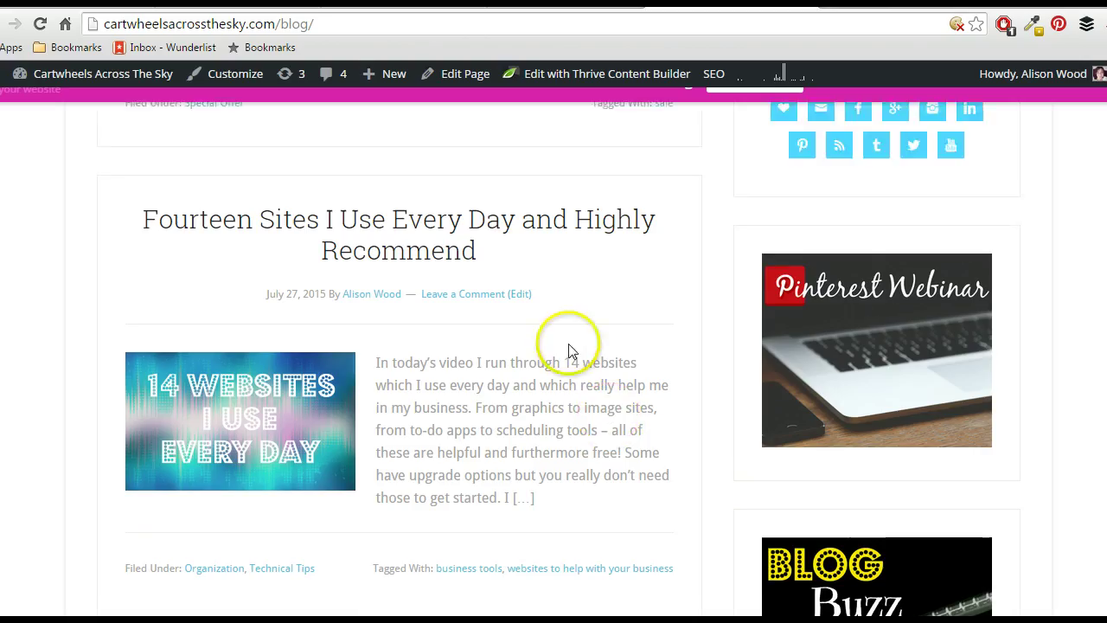
pyautogui.click(396, 228)
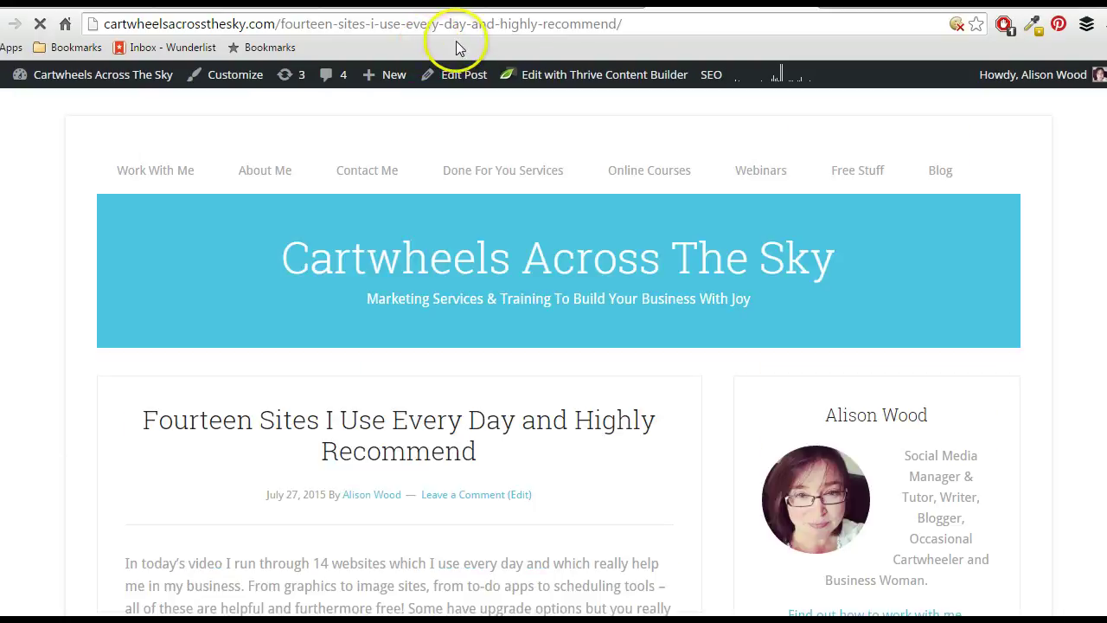
# Copy the post's full URL from the address bar.
pyautogui.click(532, 26)
pyautogui.rightClick(532, 26)
pyautogui.click(546, 87)
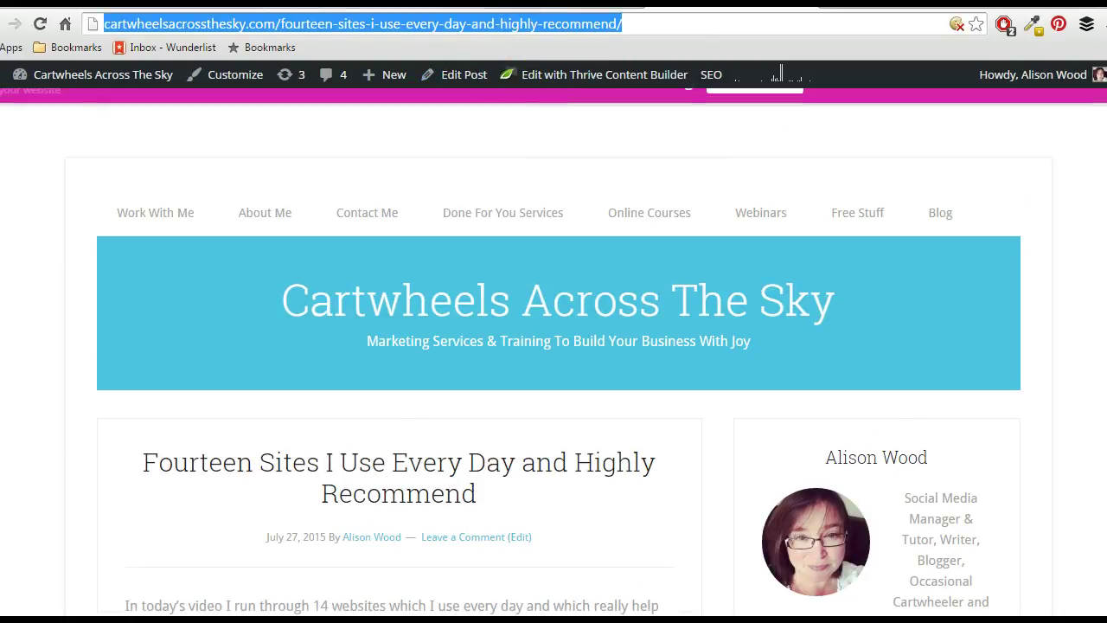
pyautogui.click(372, 4)
# Paste the Fourteen Sites post URL into the Quick Add Target URL field.
pyautogui.click(362, 5)
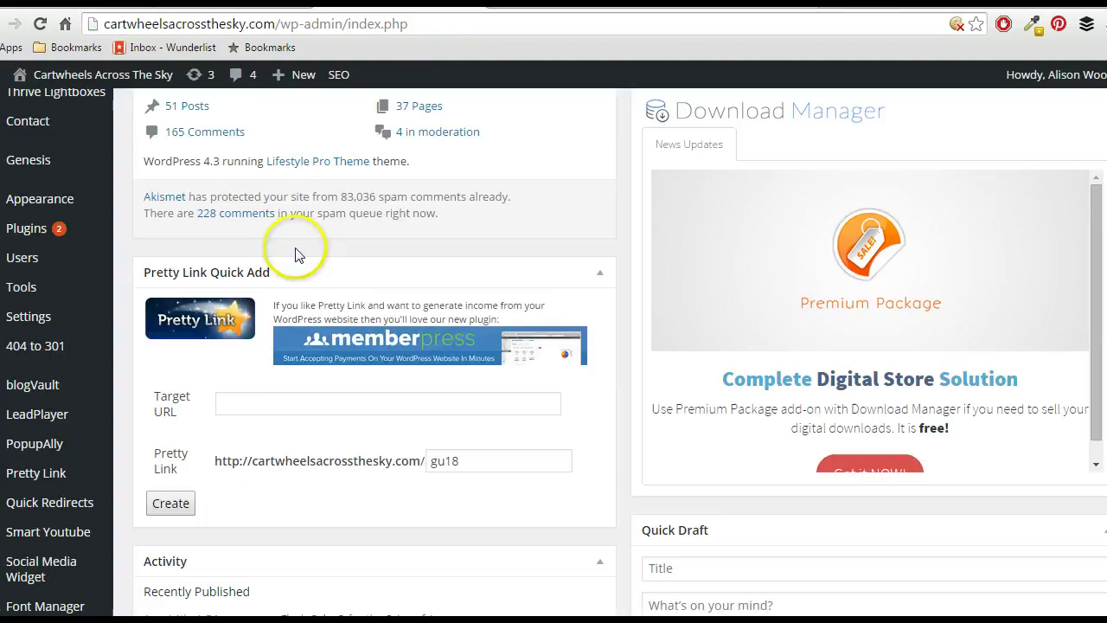
pyautogui.click(232, 403)
pyautogui.rightClick(232, 403)
pyautogui.click(279, 216)
# Replace the default slug 'gu18' with 'recommendedsites' and create the pretty link.
pyautogui.moveTo(485, 458); pyautogui.dragTo(425, 459)
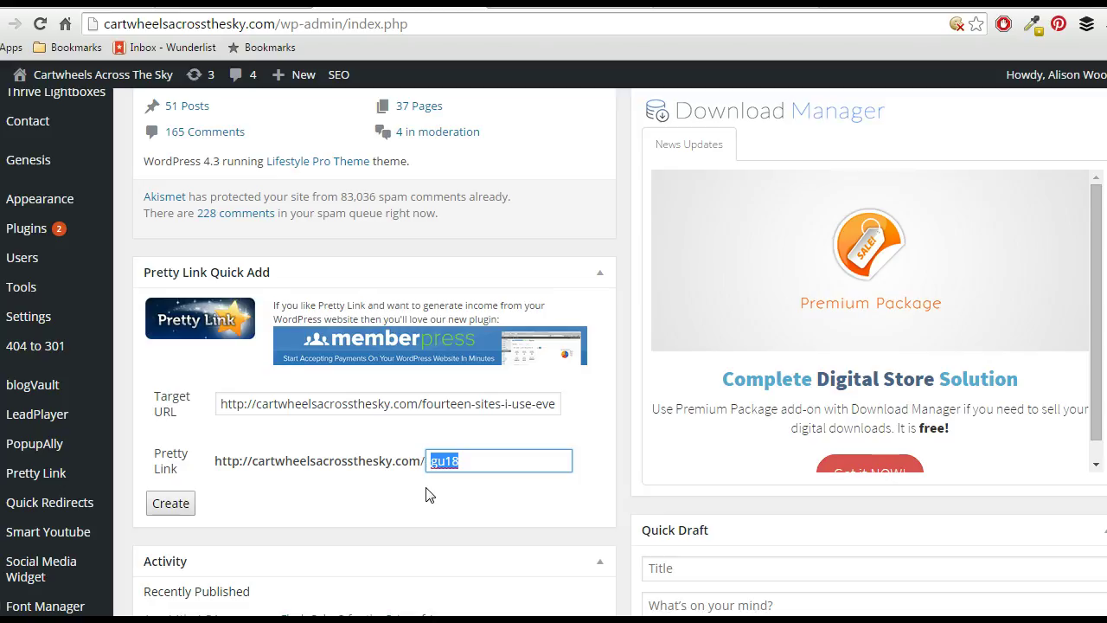
pyautogui.write('recommended')
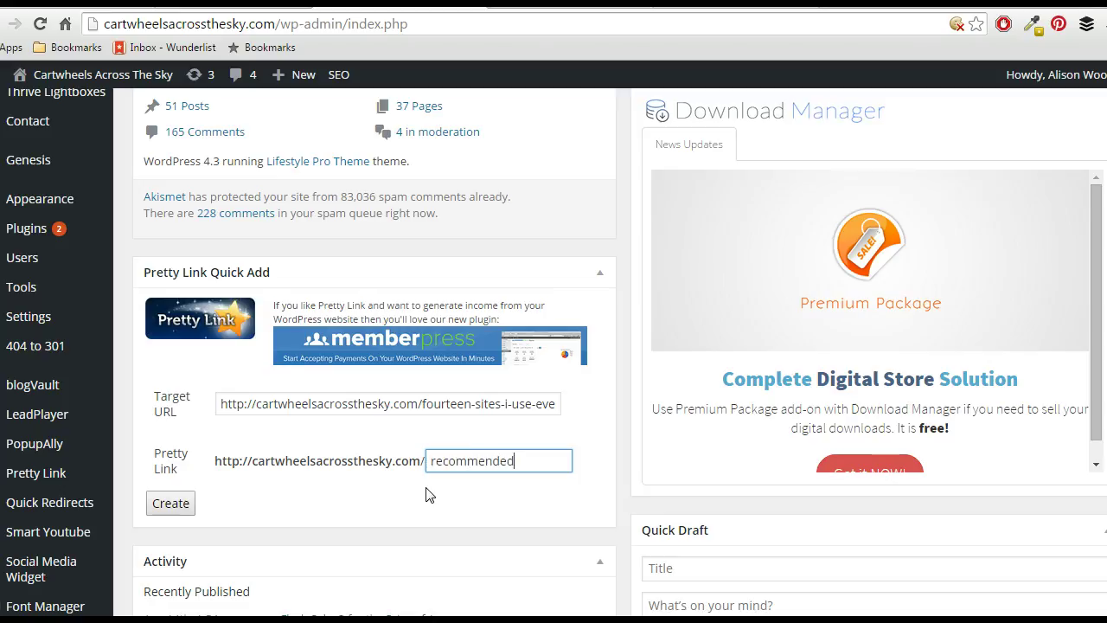
pyautogui.write('sites')
pyautogui.click(171, 510)
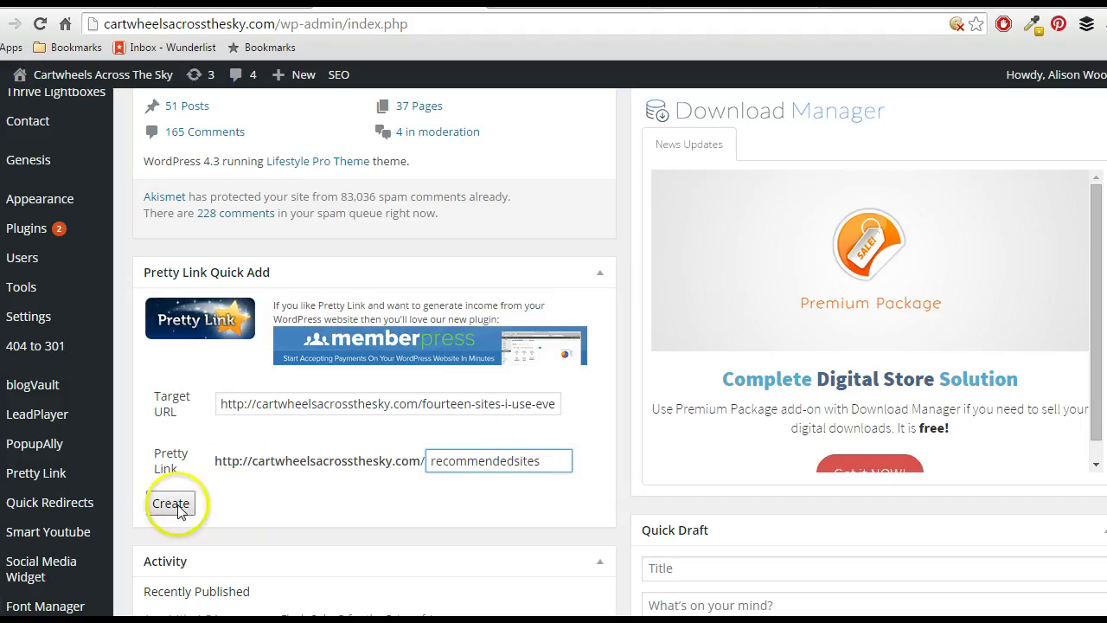
pyautogui.moveTo(35, 472)
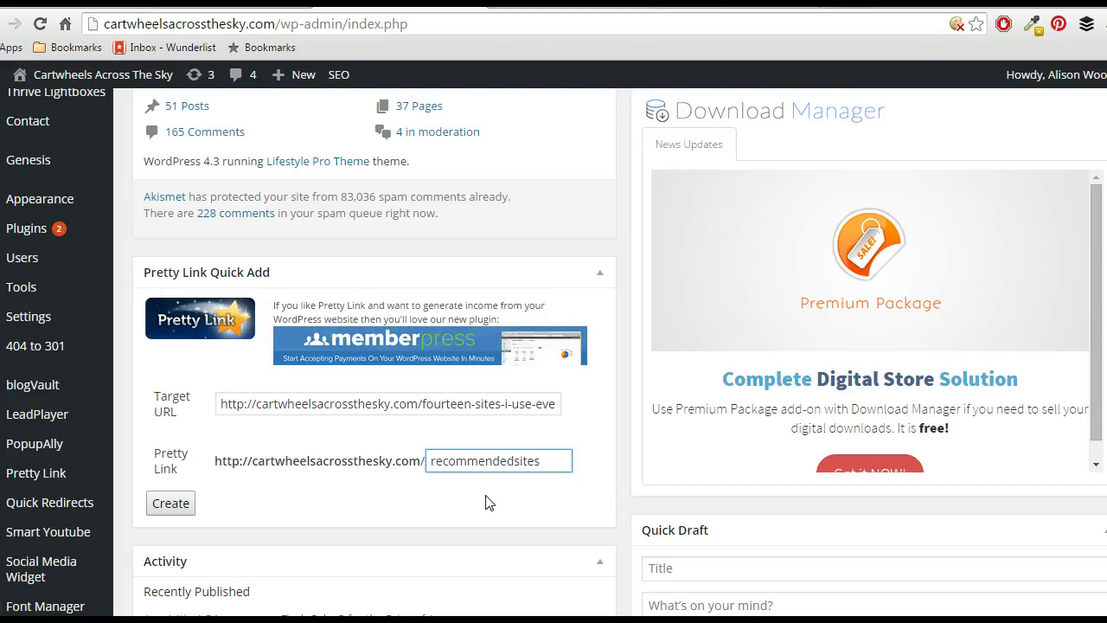
pyautogui.click(486, 501)
pyautogui.click(465, 400)
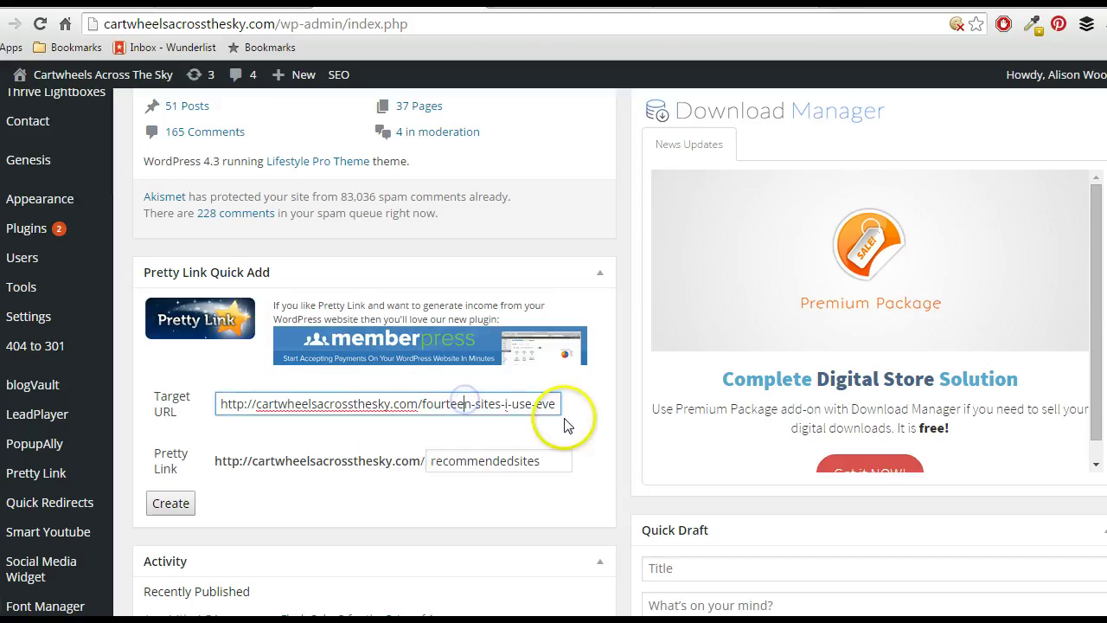
pyautogui.press('Right')
pyautogui.press('Right')
pyautogui.press('Right')
pyautogui.press('Right')
pyautogui.press('Right')
pyautogui.press('Right')
pyautogui.press('Right')
pyautogui.press('Right')
pyautogui.press('Right')
pyautogui.press('Right')
pyautogui.press('Right')
pyautogui.press('Right')
pyautogui.press('Right')
pyautogui.press('Right')
pyautogui.press('Right')
pyautogui.press('Right')
pyautogui.press('Right')
pyautogui.press('Right')
pyautogui.press('Right')
pyautogui.press('Right')
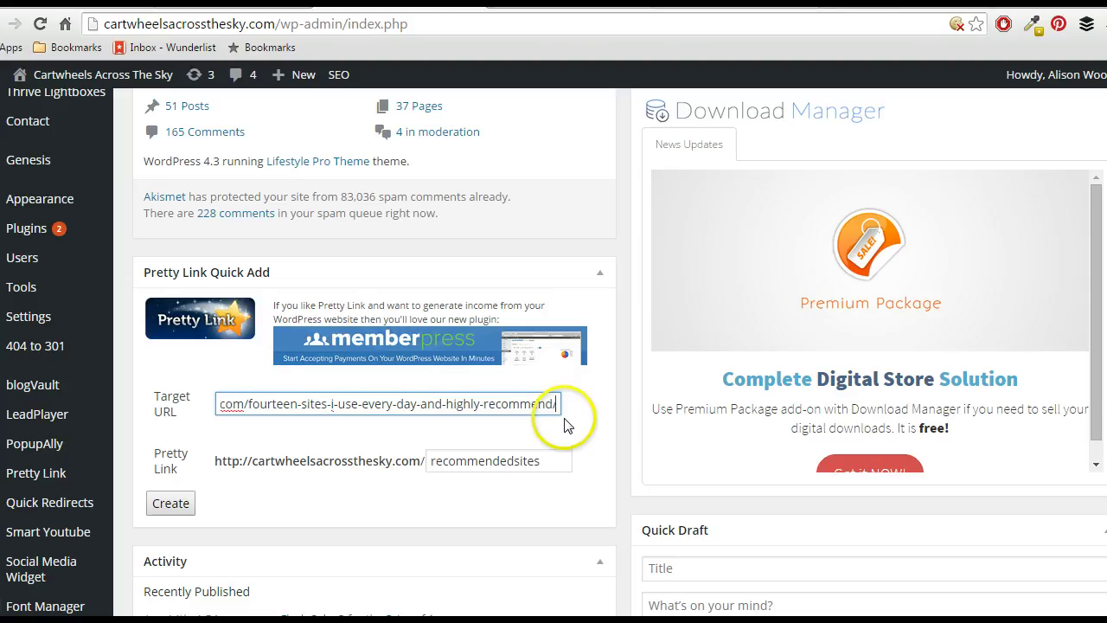